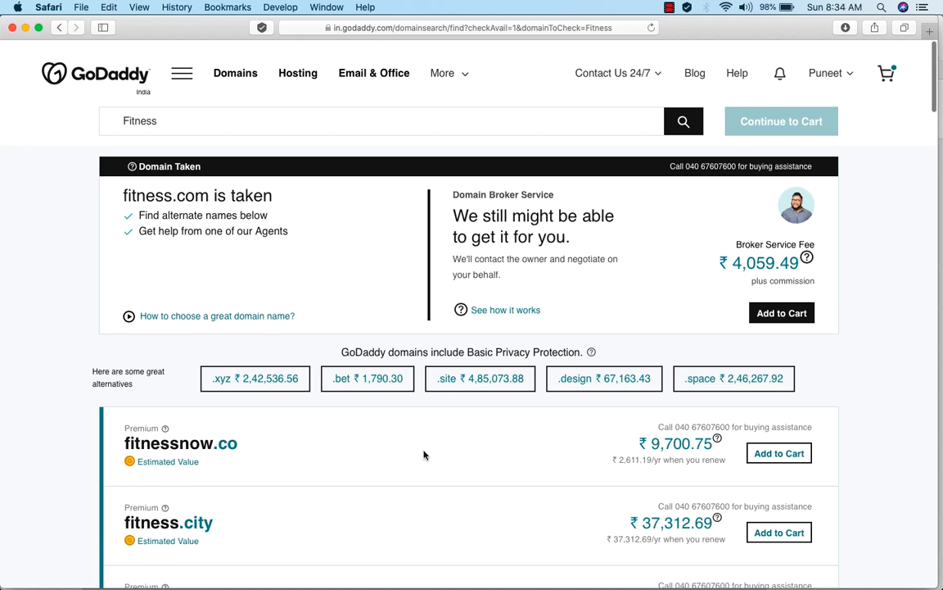
# Step: Review the suggested alternative domains and their prices in the Fitness search results
pyautogui.scroll(-5, 423, 454)
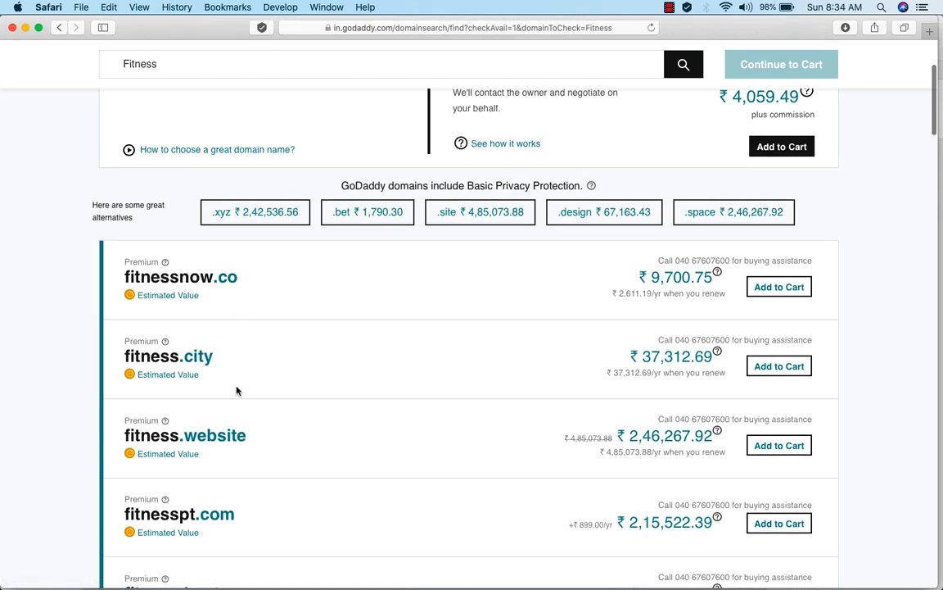
pyautogui.scroll(-4, 272, 449)
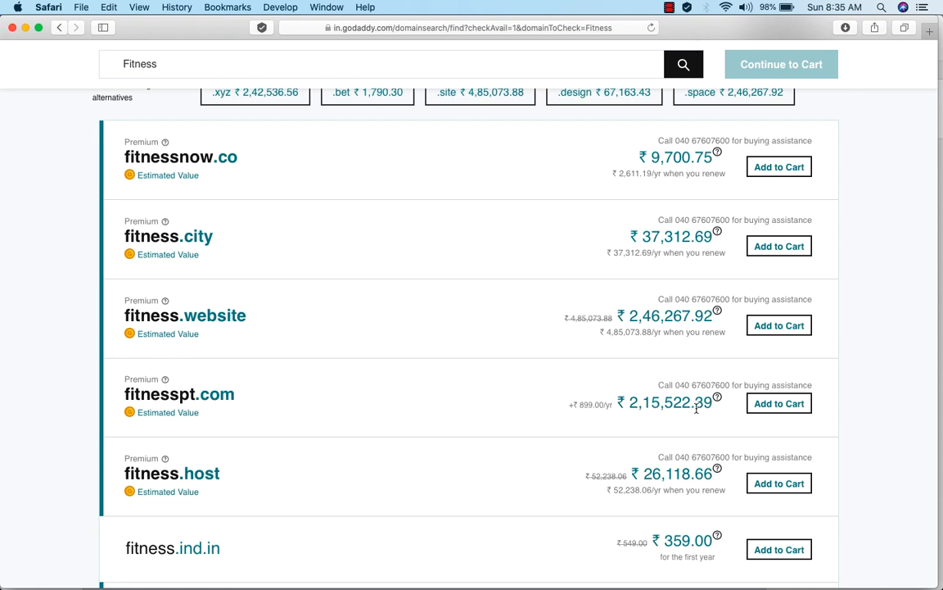
pyautogui.scroll(5, 696, 409)
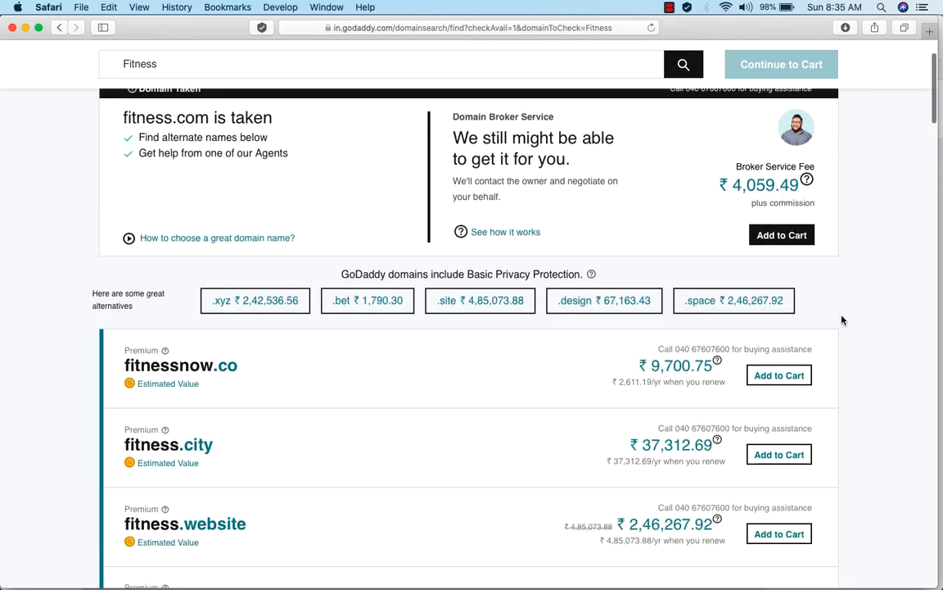
pyautogui.scroll(-4, 842, 319)
pyautogui.scroll(-2, 842, 319)
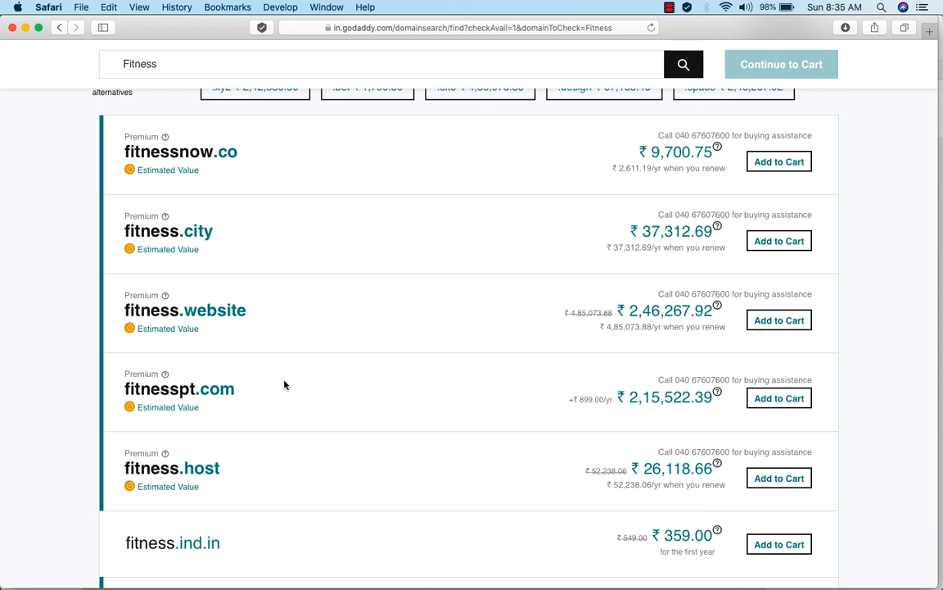
pyautogui.scroll(5, 399, 419)
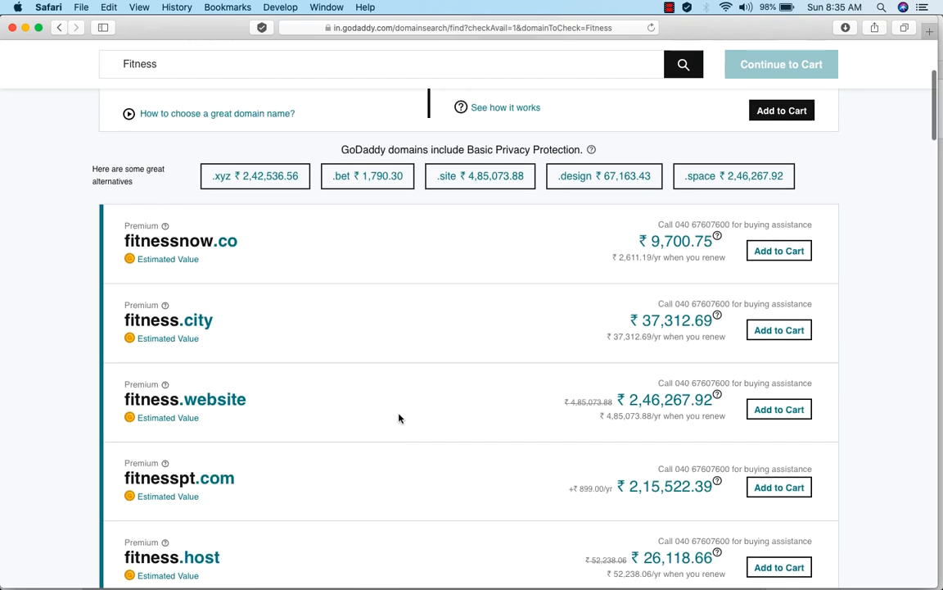
pyautogui.scroll(1, 399, 419)
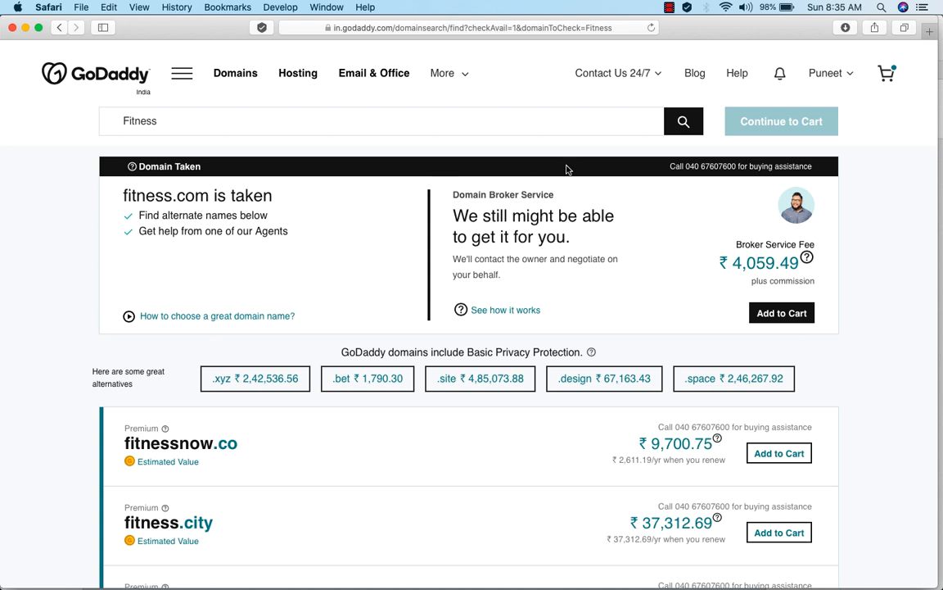
# Step: Open leandomainsearch.com in a new browser tab
pyautogui.click(929, 31)
pyautogui.write('leandoma')
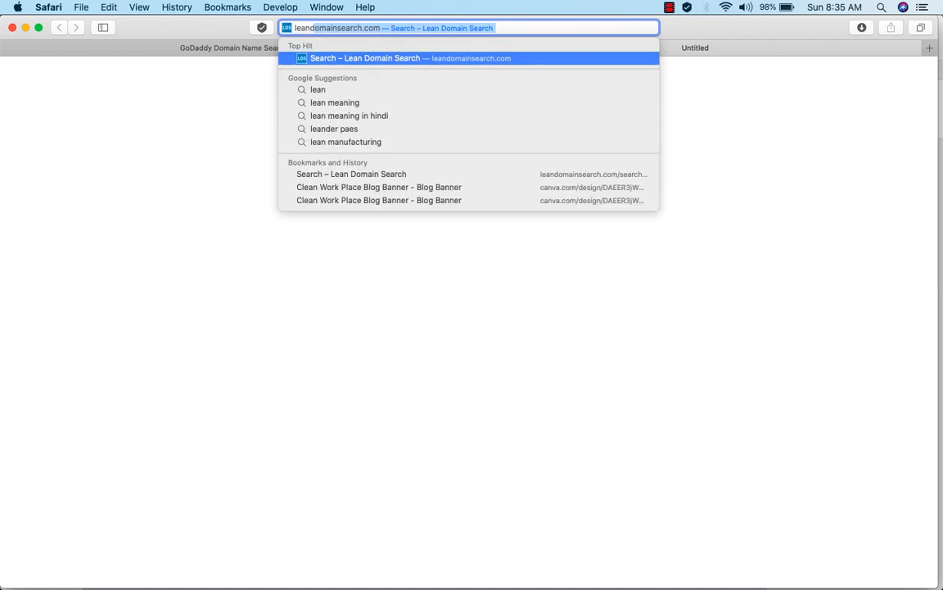
pyautogui.write('ins')
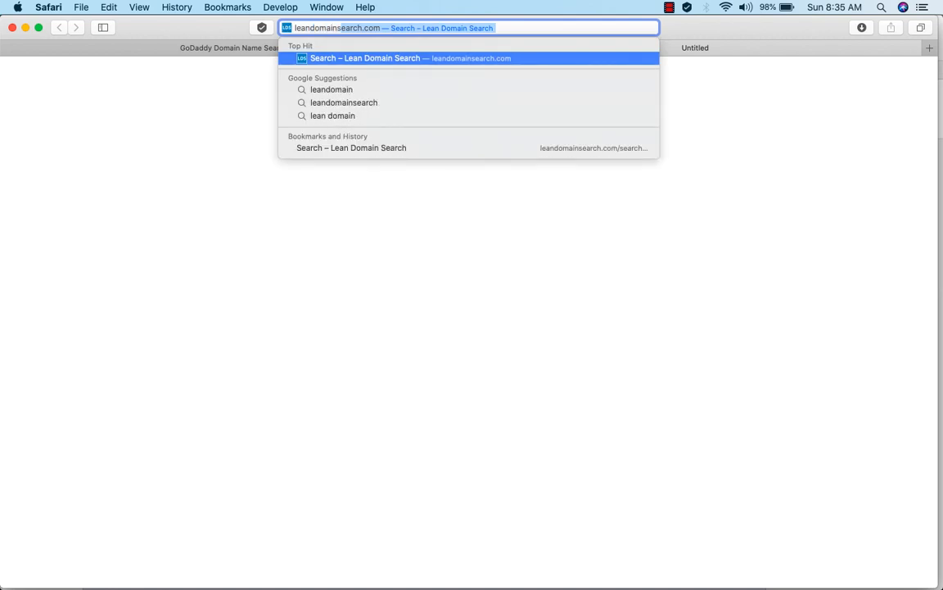
pyautogui.write('earch.com')
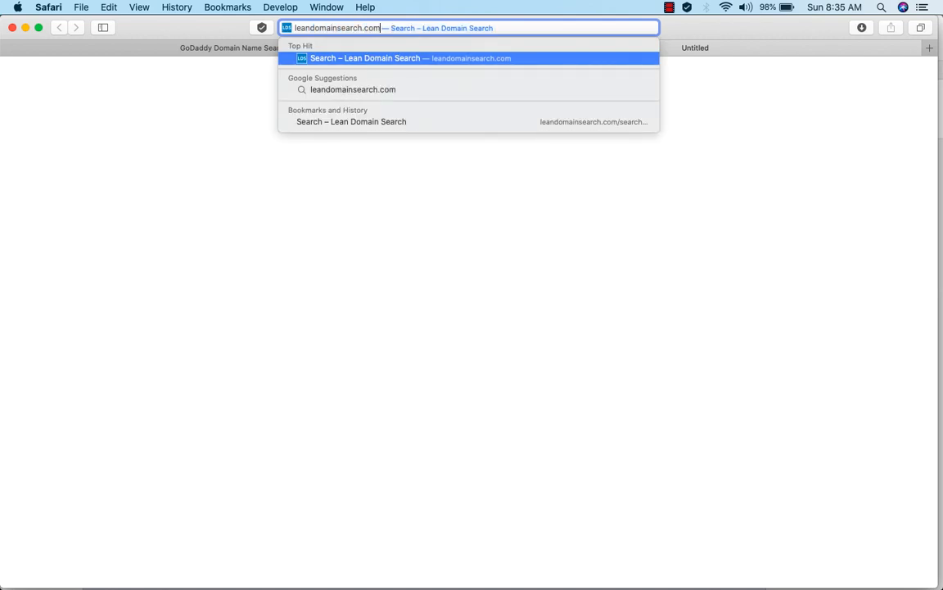
pyautogui.press('Return')
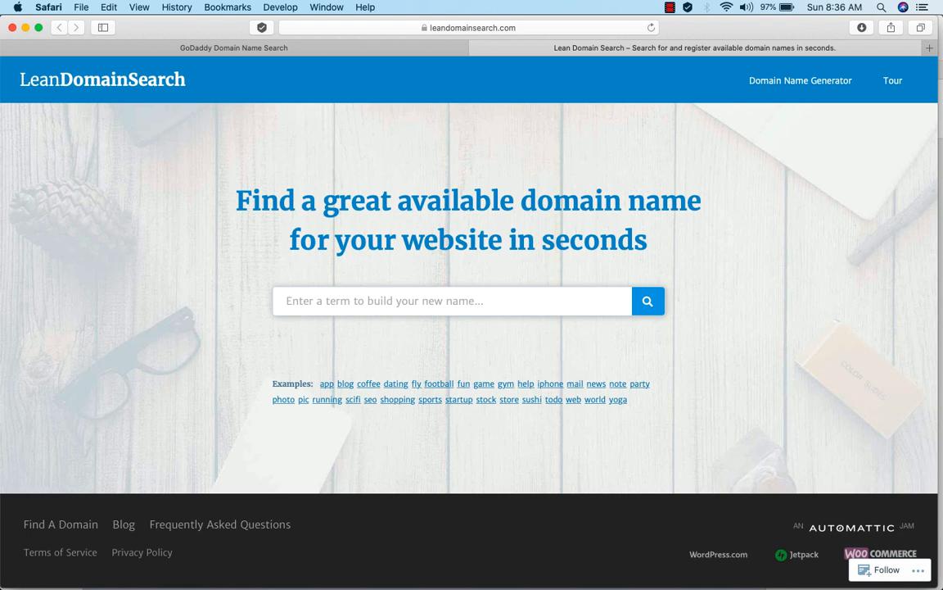
# Step: Search Lean Domain Search for available domain names built from the term "fitness"
pyautogui.click(409, 303)
pyautogui.write('fitness')
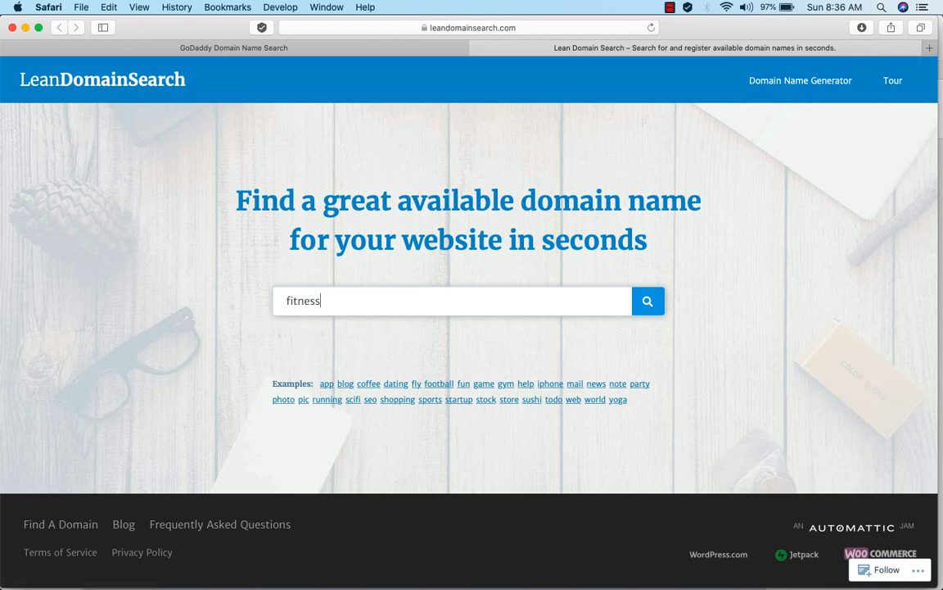
pyautogui.press('Return')
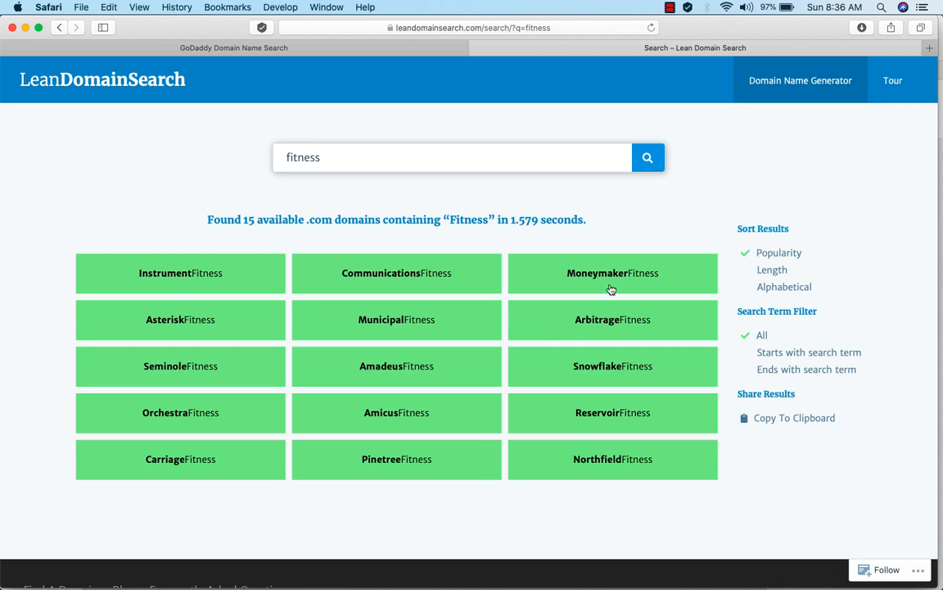
# Step: Sort the fitness results by length and try the filters for names starting with and ending with the search term
pyautogui.click(774, 271)
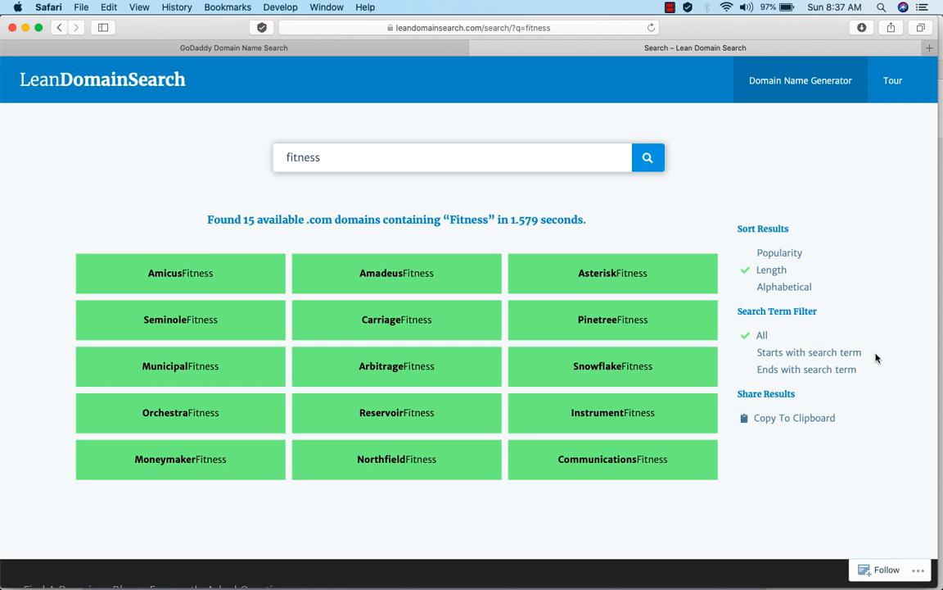
pyautogui.click(813, 359)
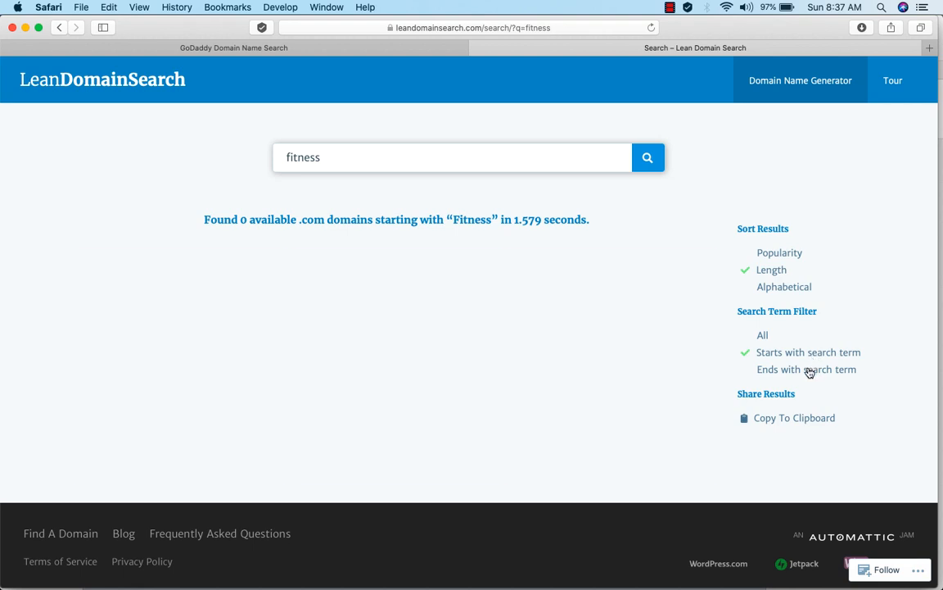
pyautogui.click(809, 371)
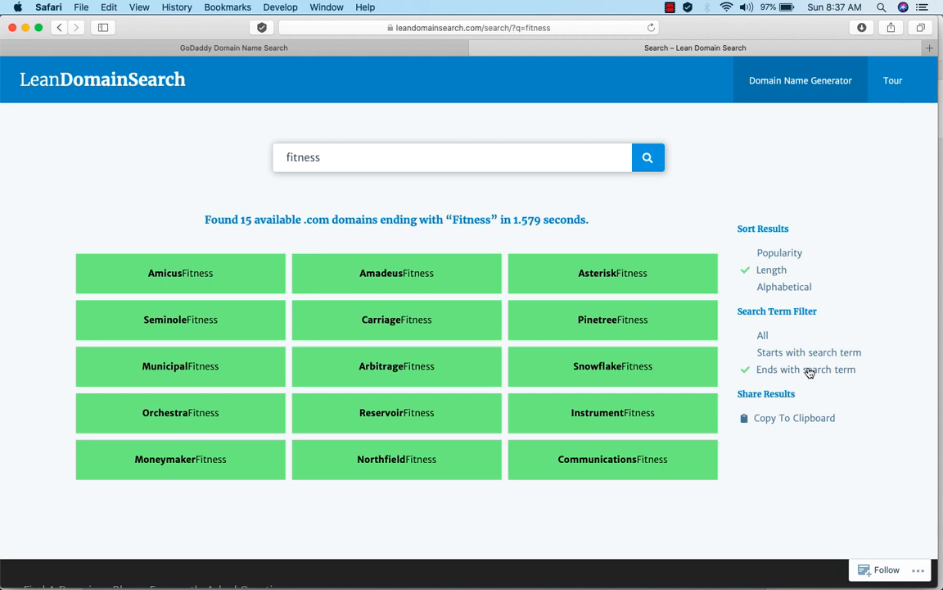
# Step: Search for domain names with the shorter term "fit" and set the search term filter to All
pyautogui.click(399, 160)
pyautogui.press('BackSpace')
pyautogui.press('BackSpace')
pyautogui.press('BackSpace')
pyautogui.press('BackSpace')
pyautogui.press('Return')
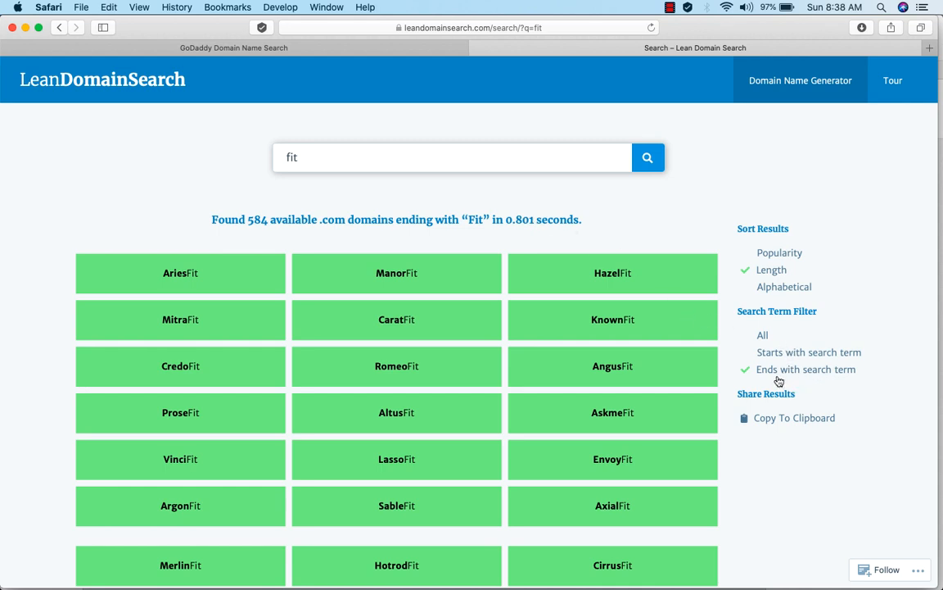
pyautogui.click(763, 337)
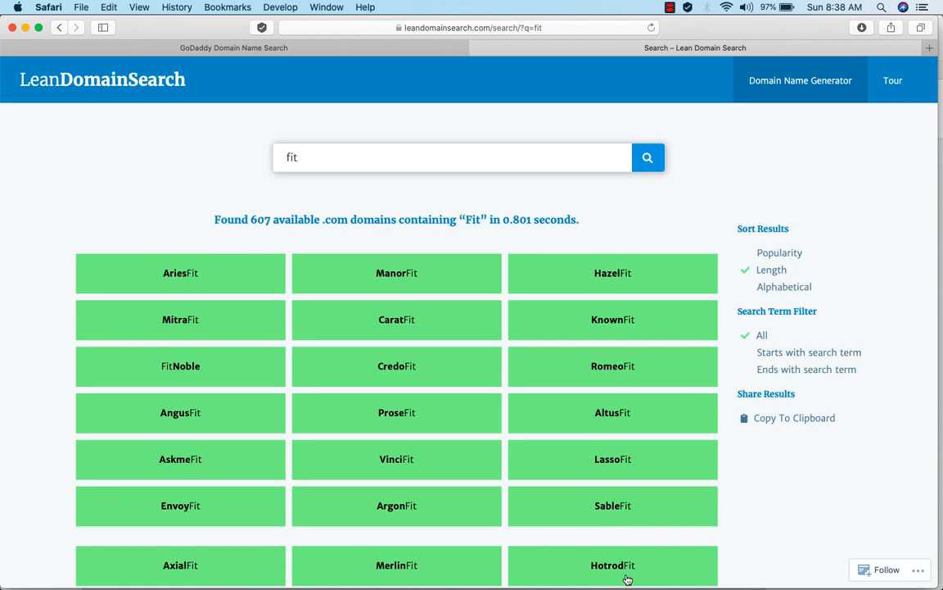
# Step: Browse the list of available .com names containing "fit" for a suitable domain candidate
pyautogui.scroll(-4, 686, 562)
pyautogui.scroll(-20, 685, 562)
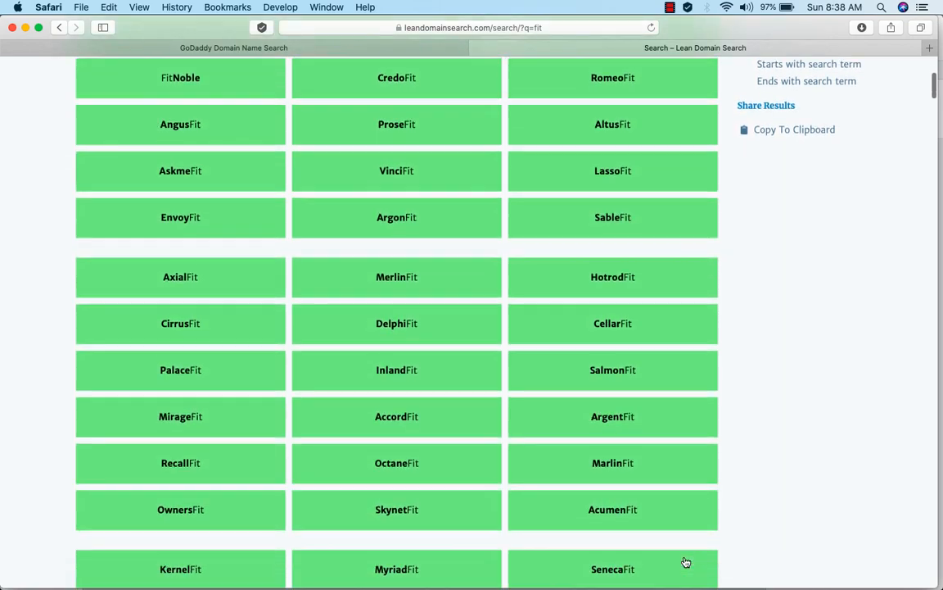
pyautogui.scroll(-20, 686, 562)
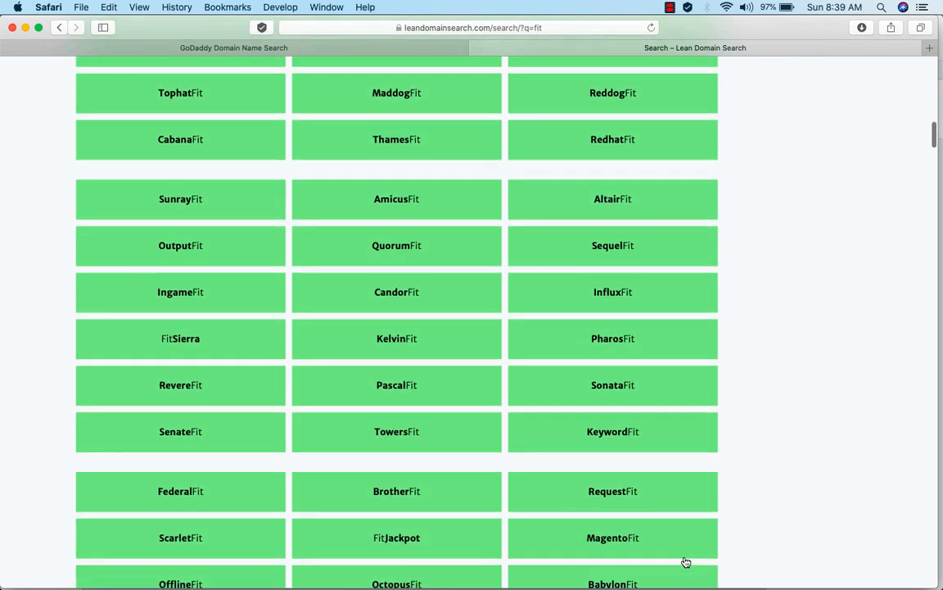
pyautogui.scroll(-3, 685, 562)
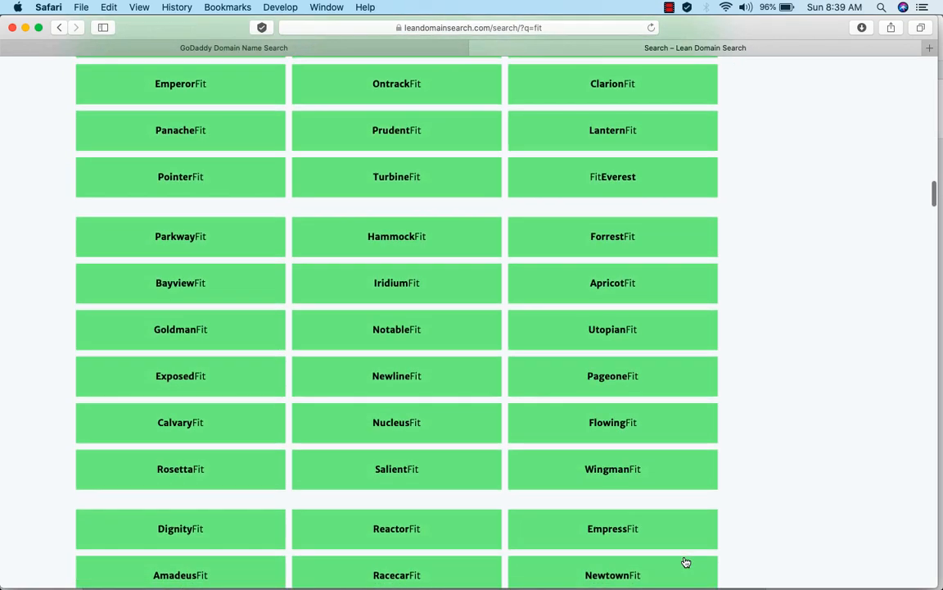
pyautogui.scroll(20, 685, 562)
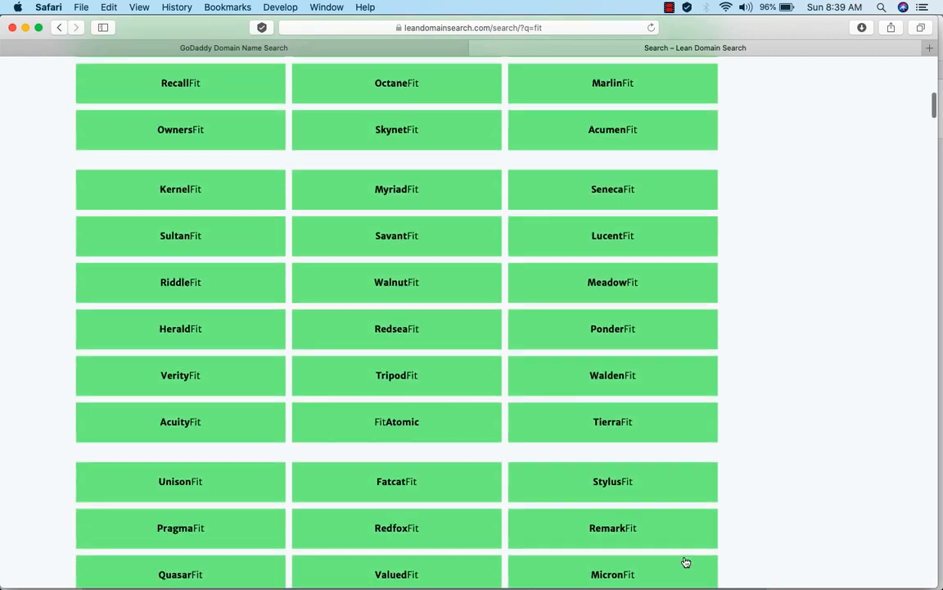
pyautogui.scroll(-13, 685, 562)
pyautogui.scroll(-10, 686, 562)
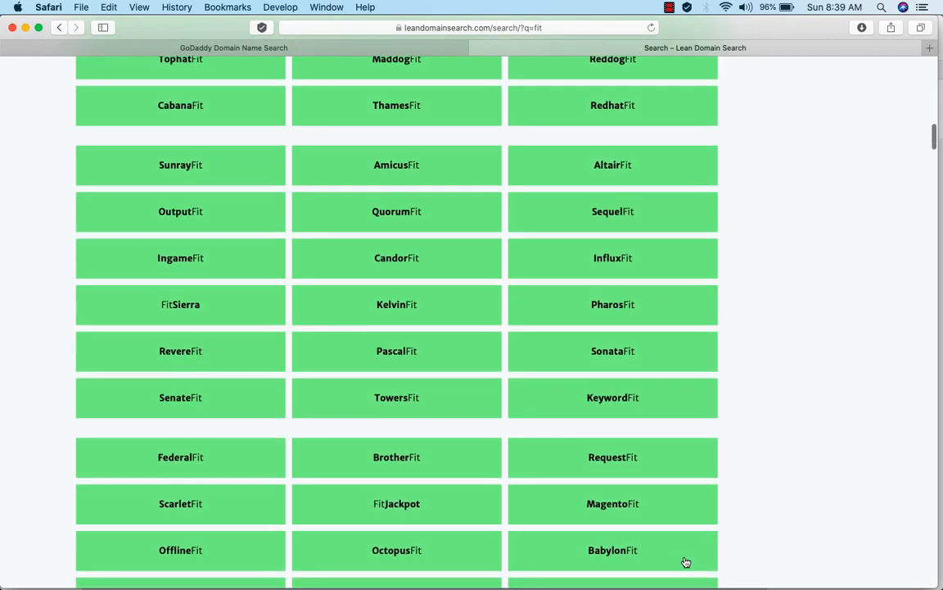
pyautogui.scroll(-20, 686, 562)
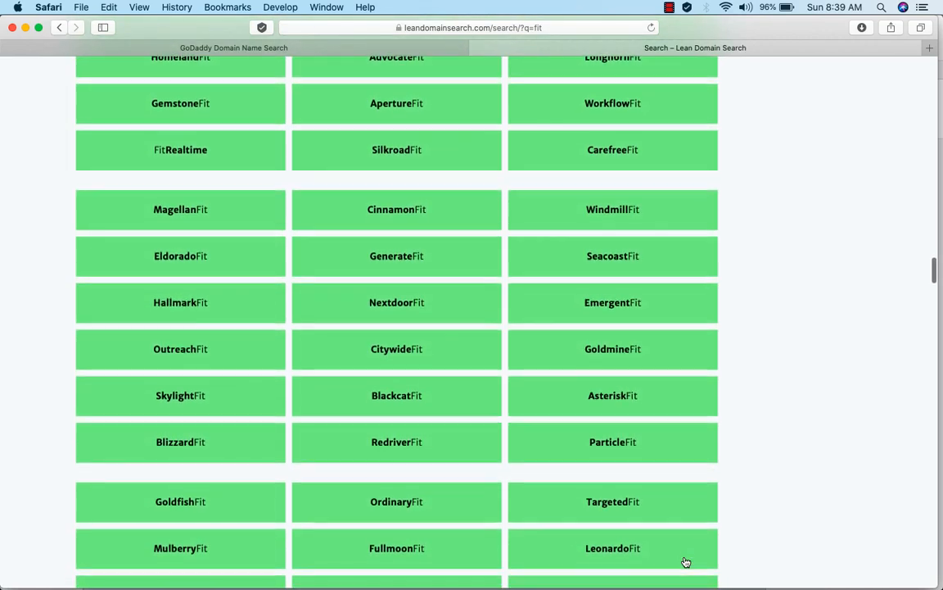
pyautogui.scroll(20, 686, 561)
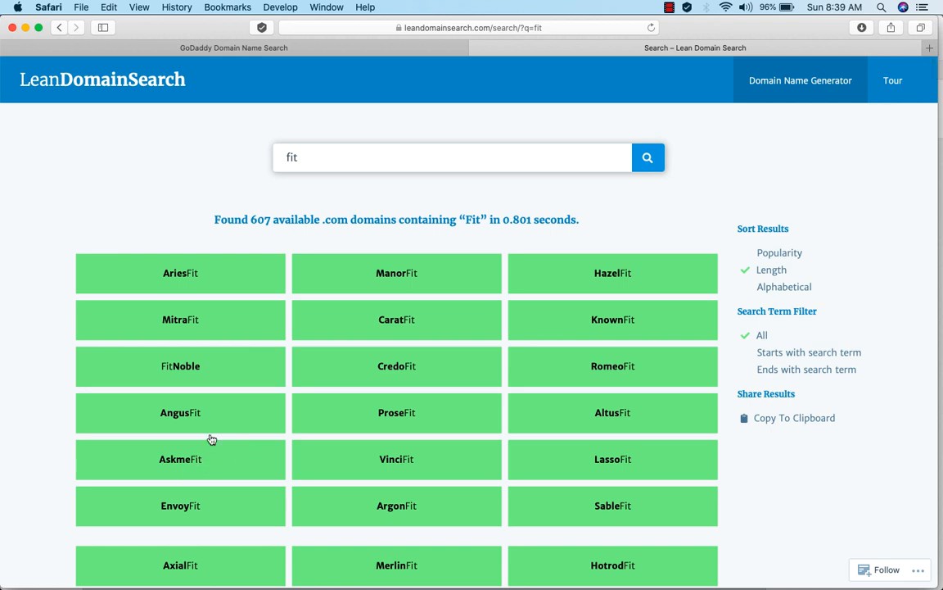
# Step: Return to the GoDaddy domain search and check the availability of askmefit.com
pyautogui.click(255, 47)
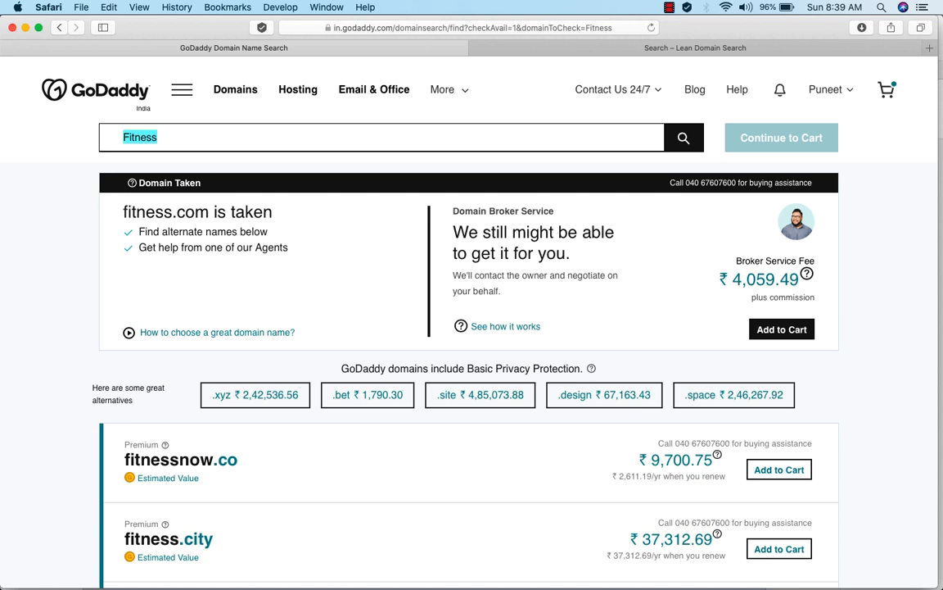
pyautogui.write('askmefi')
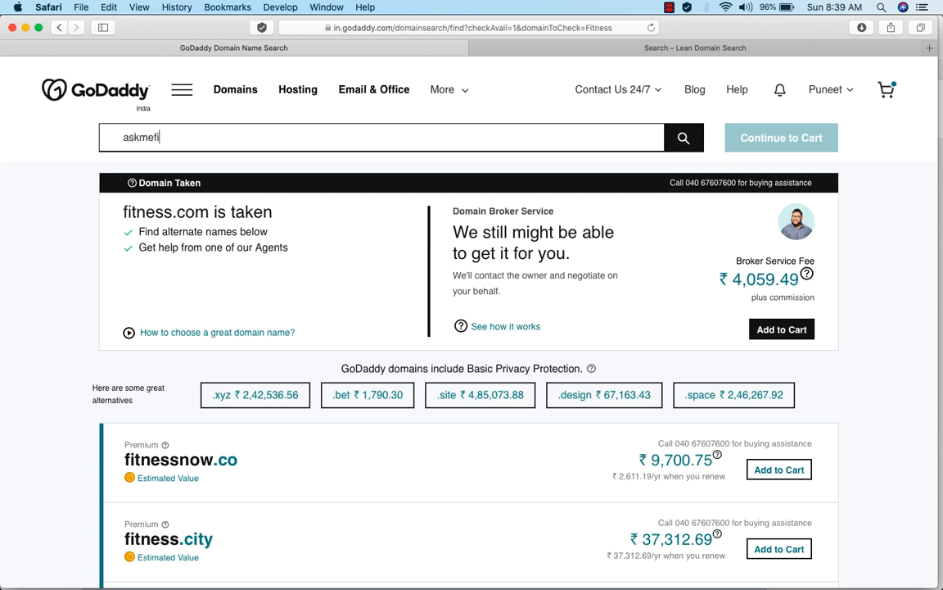
pyautogui.write('t.com')
pyautogui.press('Return')
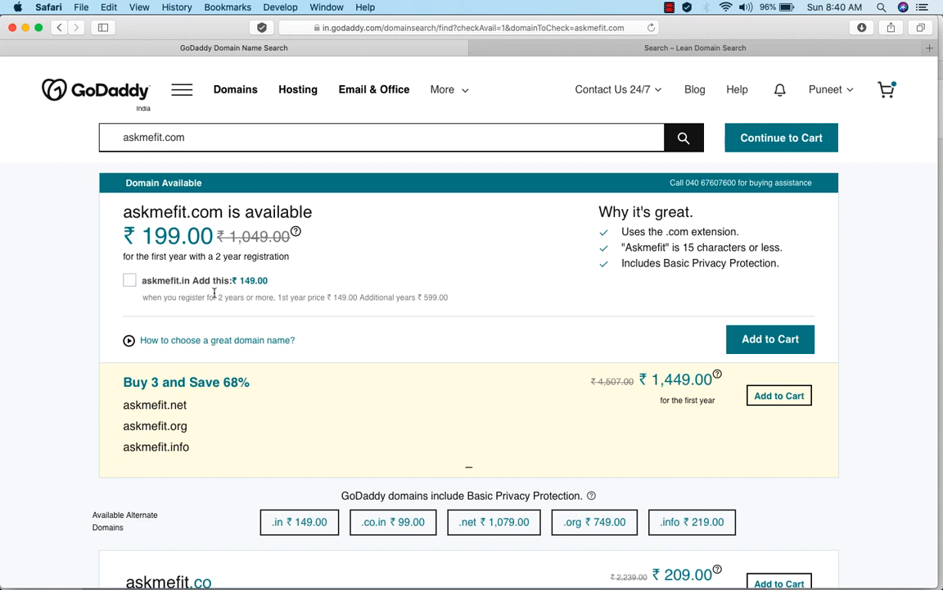
# Step: Include the askmefit.in offer with askmefit.com and add both domains to the basket
pyautogui.click(129, 281)
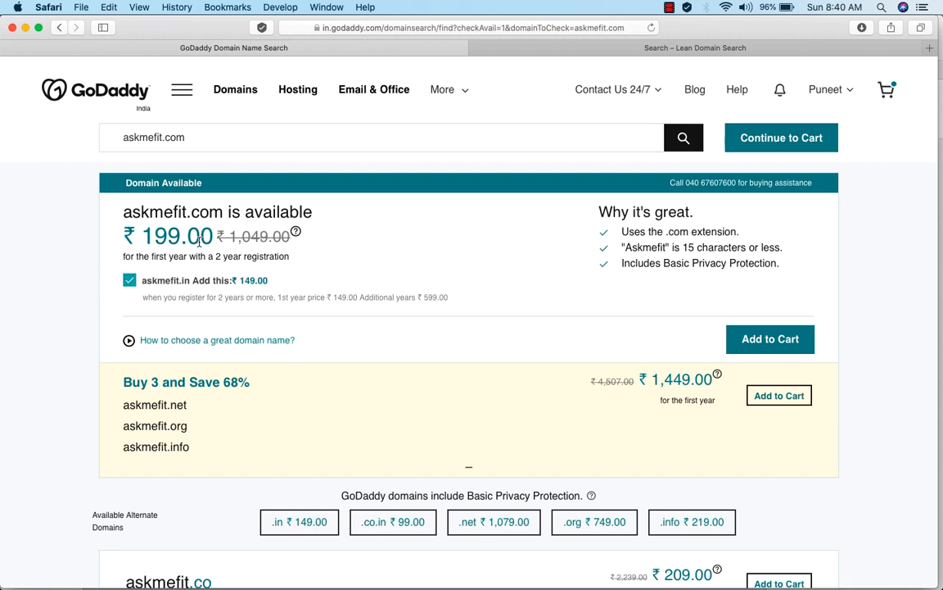
pyautogui.click(769, 339)
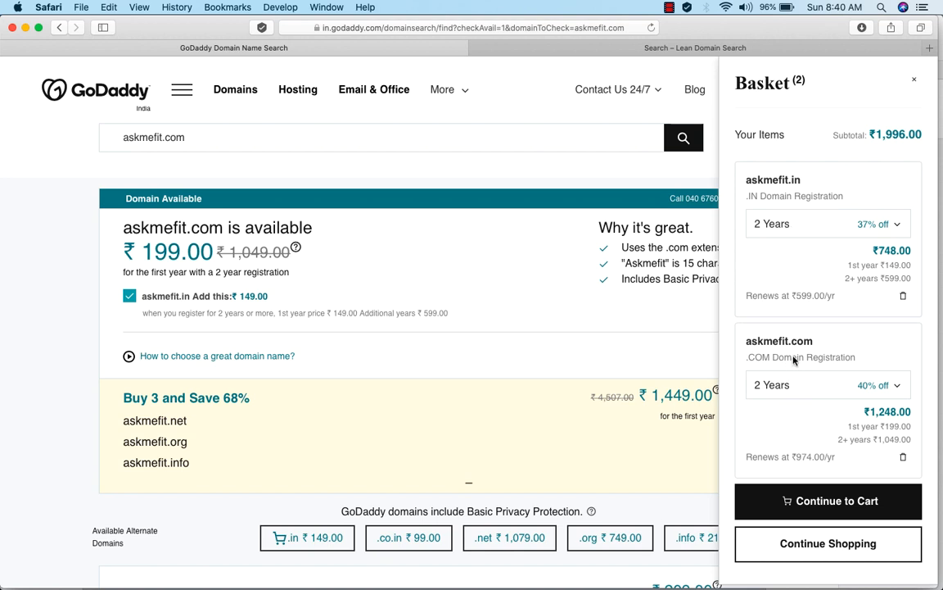
pyautogui.scroll(-1, 860, 335)
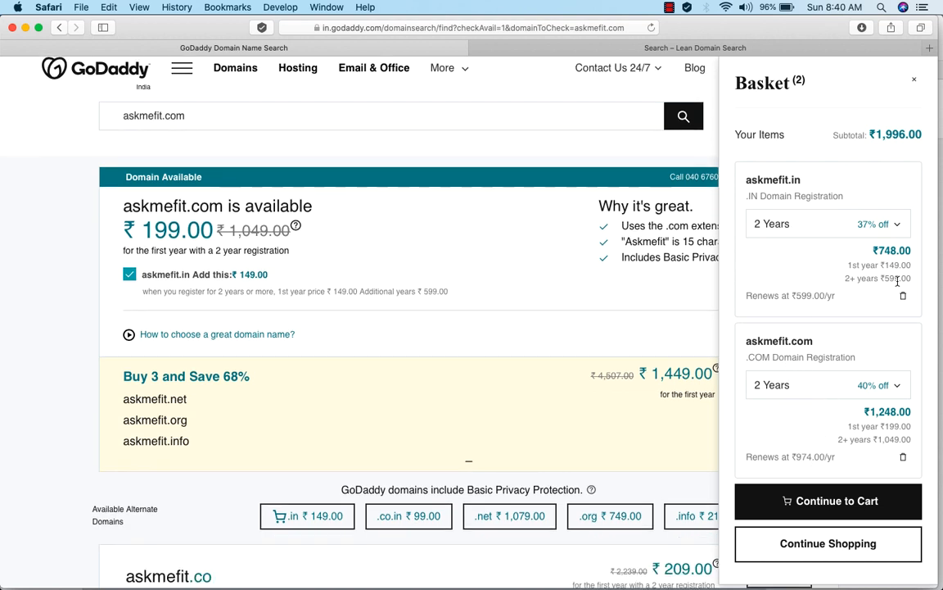
# Step: Set the registration period of both askmefit.in and askmefit.com in the basket to 1 Year
pyautogui.click(899, 224)
pyautogui.click(787, 253)
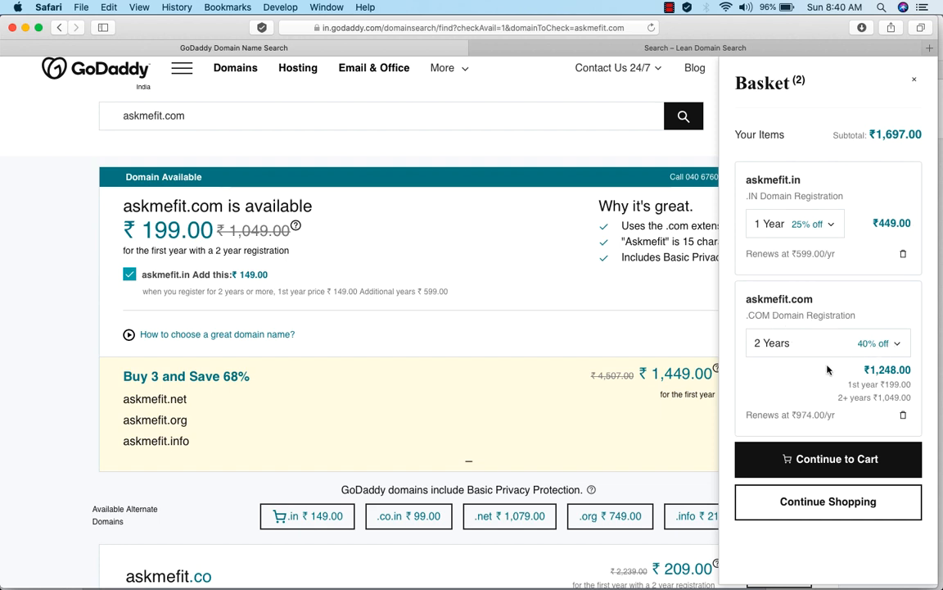
pyautogui.click(898, 344)
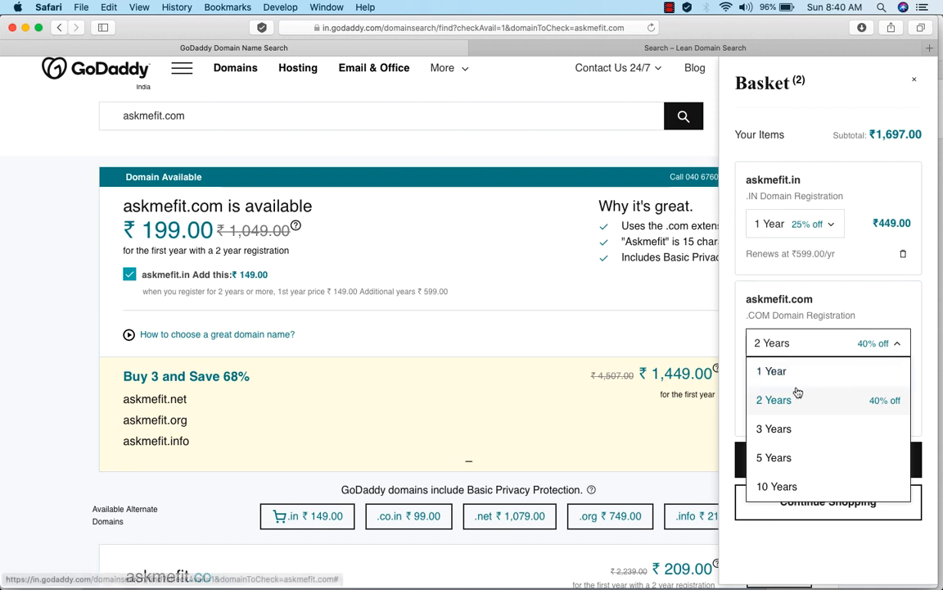
pyautogui.click(772, 373)
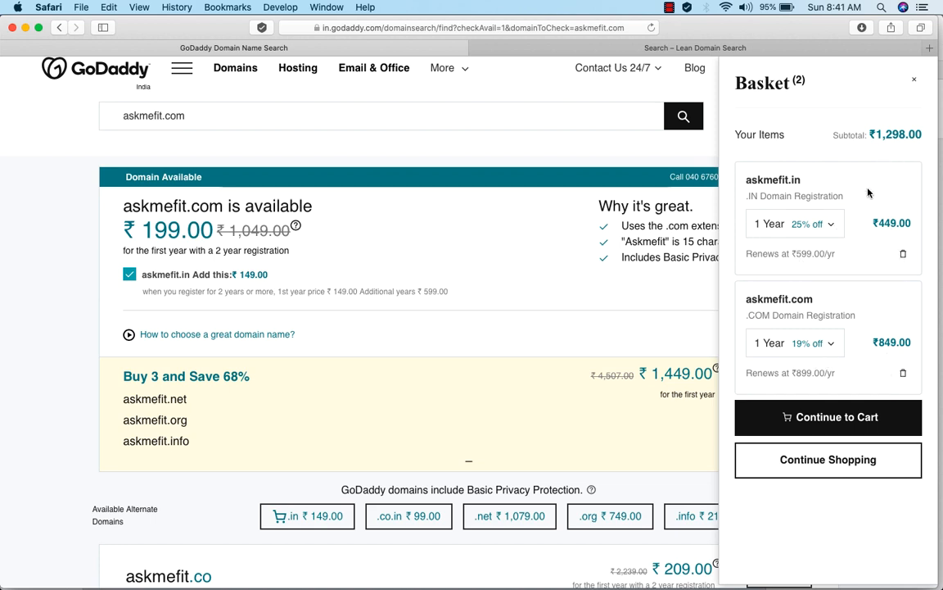
# Step: Continue from the basket, choose No Thanks for Professional Email, and proceed to the cart without add-ons
pyautogui.click(819, 418)
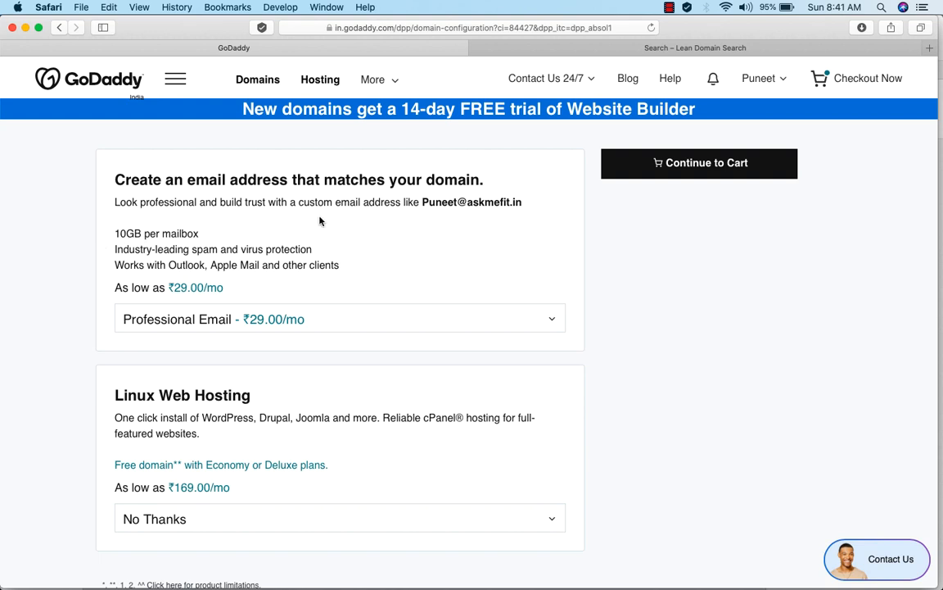
pyautogui.click(335, 323)
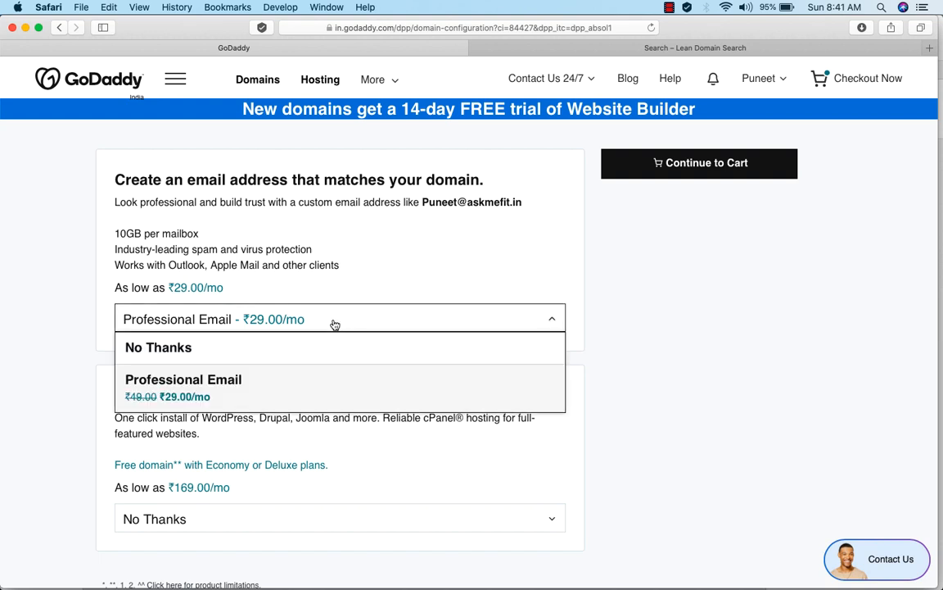
pyautogui.click(211, 347)
pyautogui.scroll(-1, 44, 401)
pyautogui.scroll(-3, 42, 399)
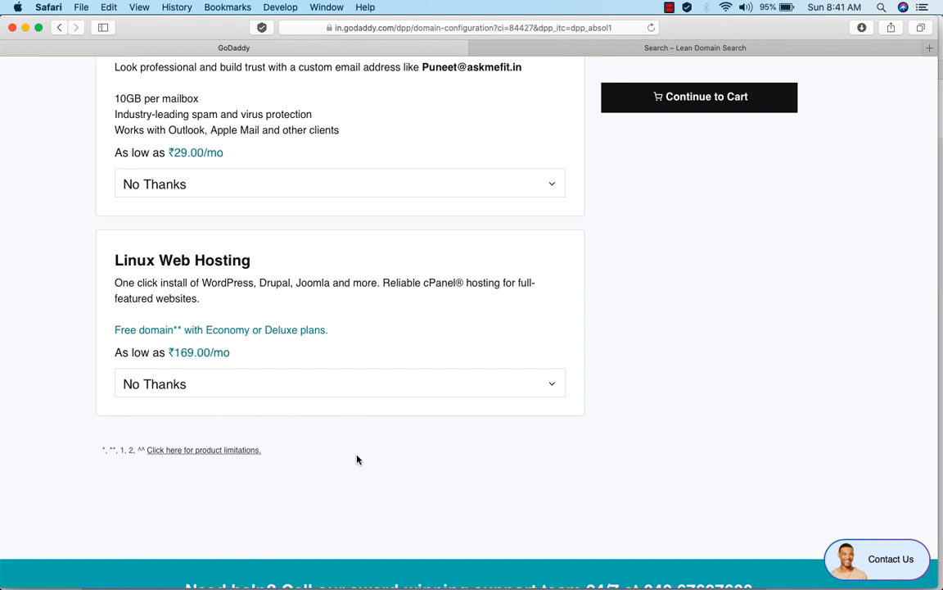
pyautogui.scroll(-1, 421, 440)
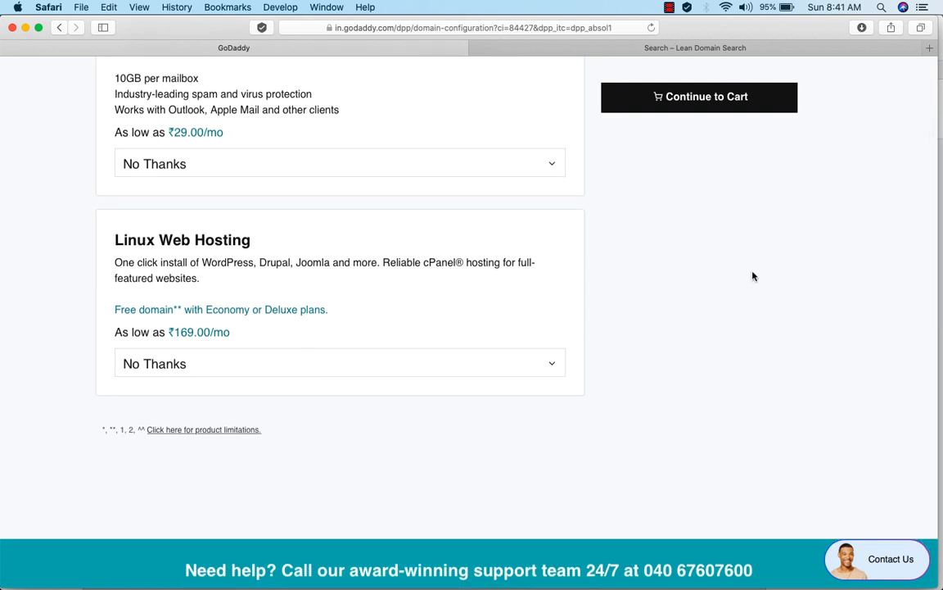
pyautogui.scroll(4, 752, 273)
pyautogui.click(700, 168)
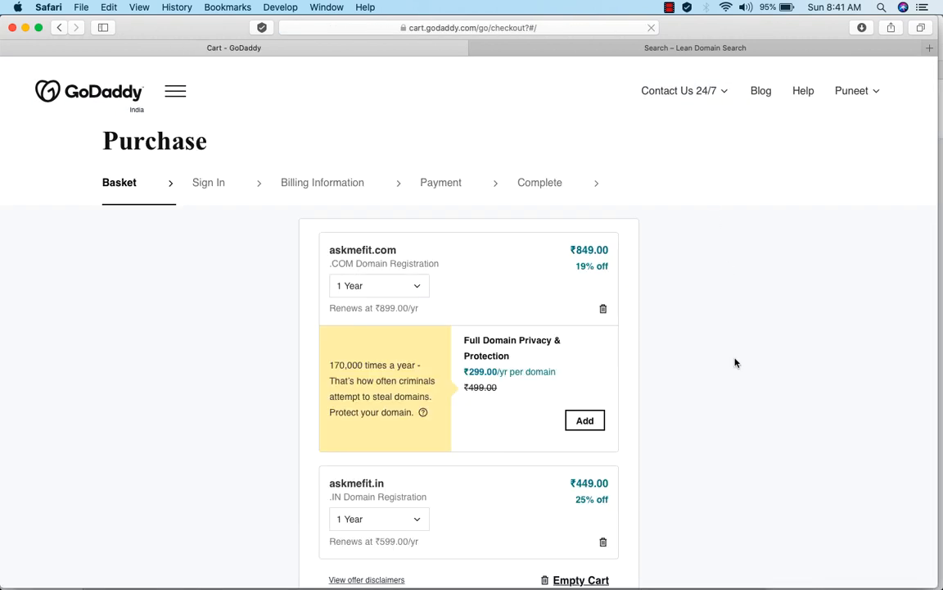
# Step: Review the askmefit.com and askmefit.in registrations in the cart and proceed to checkout
pyautogui.scroll(-3, 735, 363)
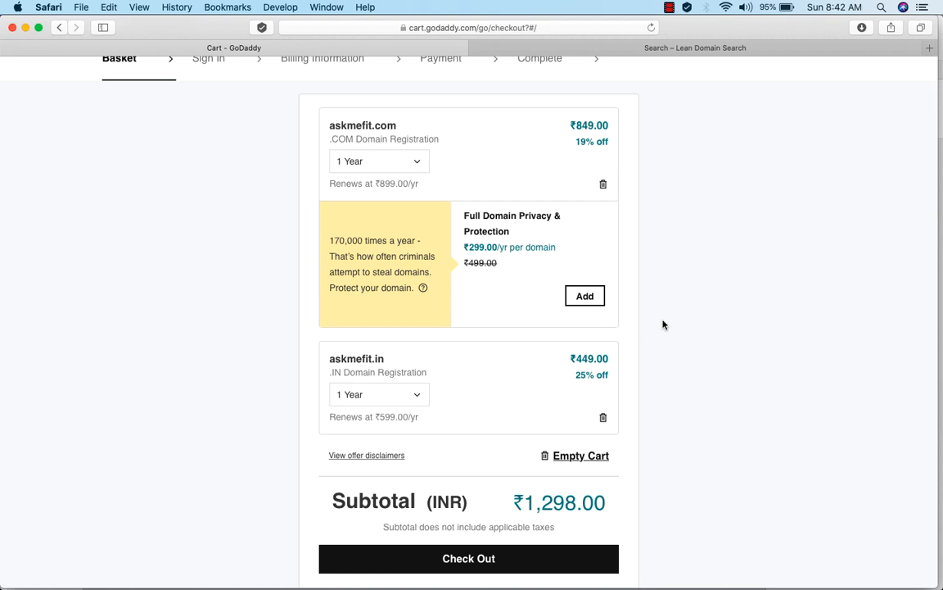
pyautogui.scroll(-3, 663, 326)
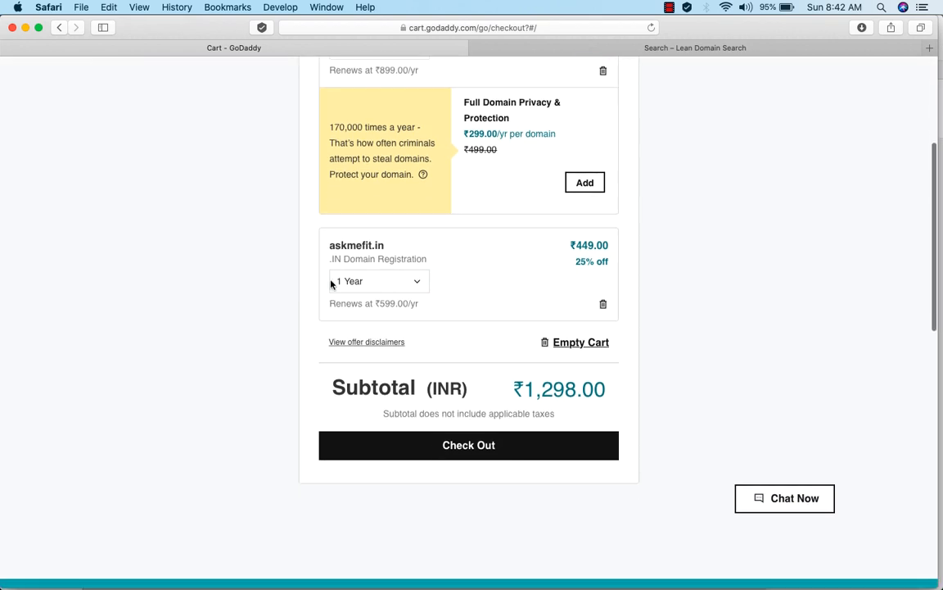
pyautogui.scroll(3, 541, 249)
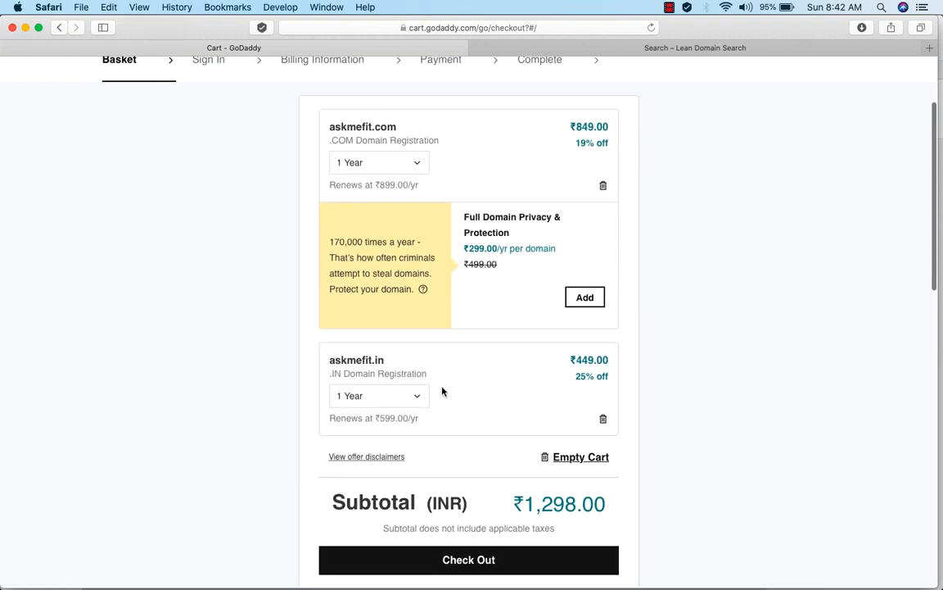
pyautogui.scroll(-3, 651, 520)
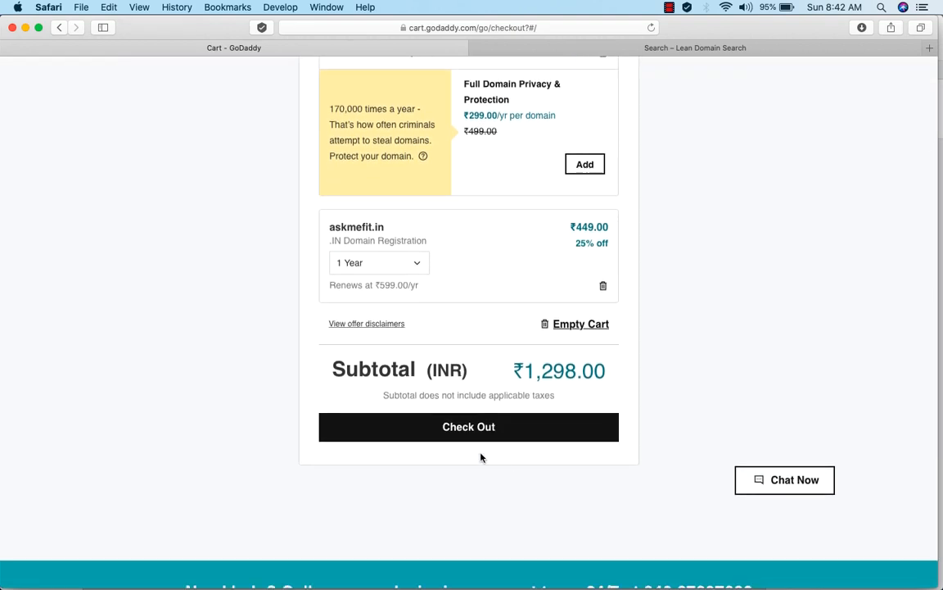
pyautogui.click(468, 428)
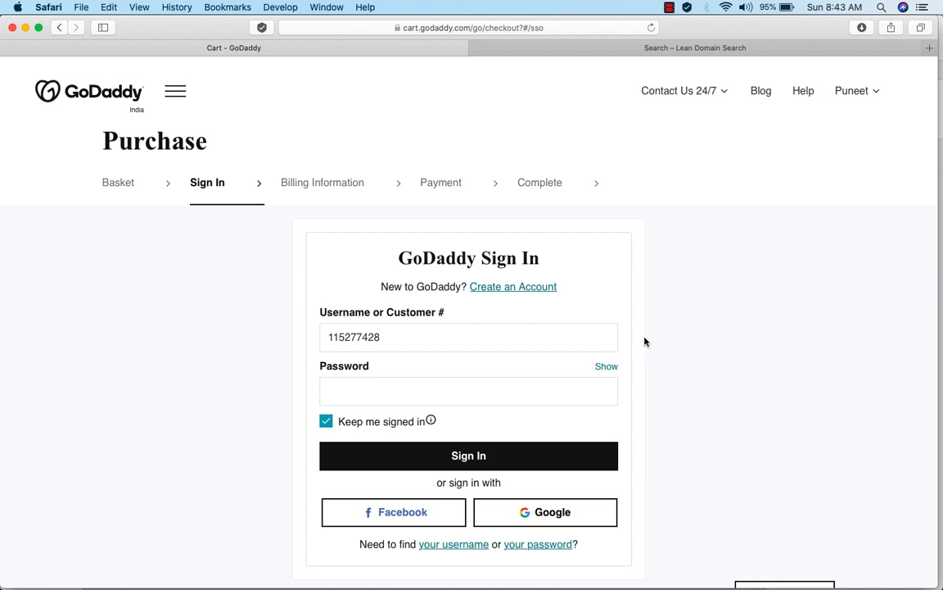
# Step: Open the new account registration form at the checkout's sign-in stage and examine its sign-up options and required fields
pyautogui.click(508, 291)
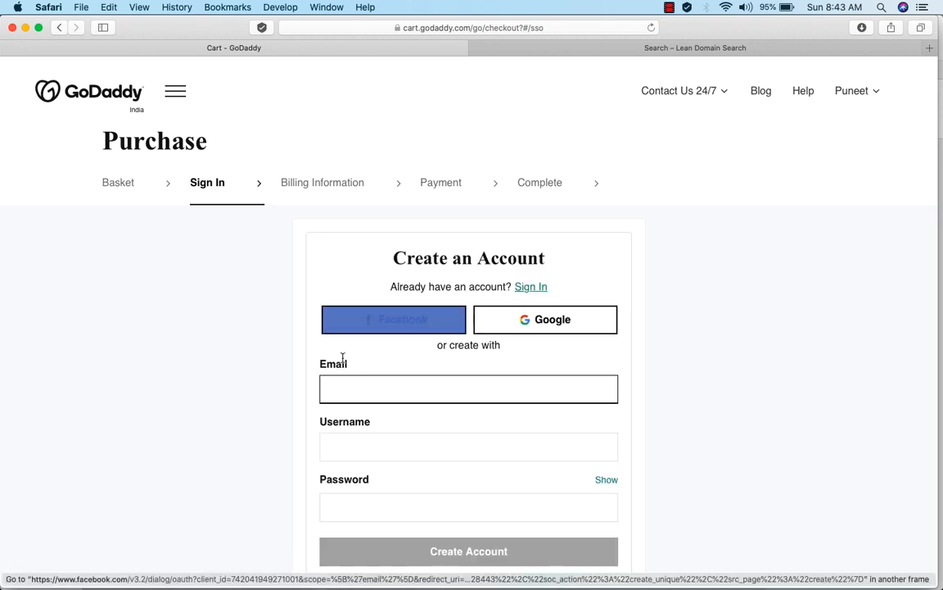
pyautogui.scroll(-3, 712, 462)
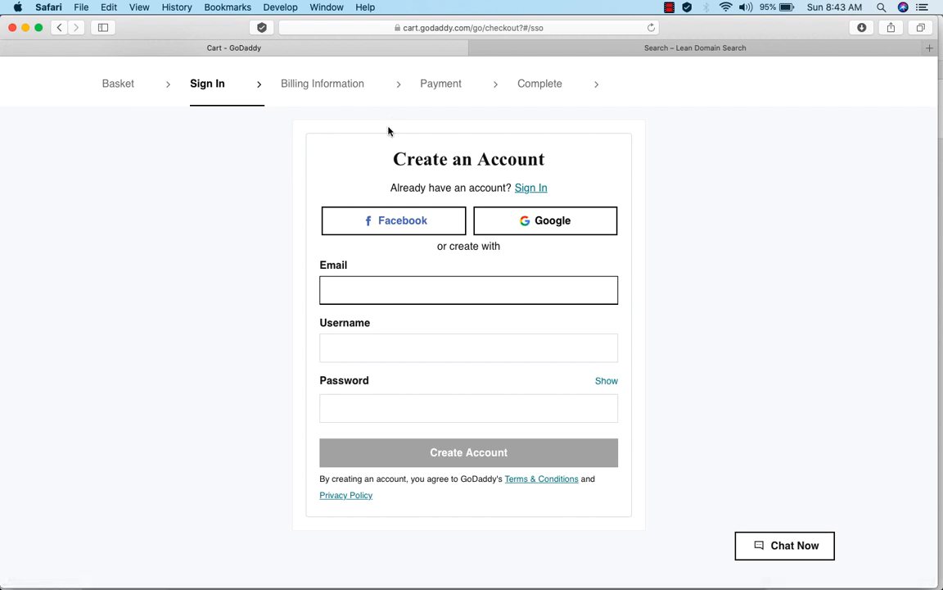
pyautogui.scroll(3, 114, 90)
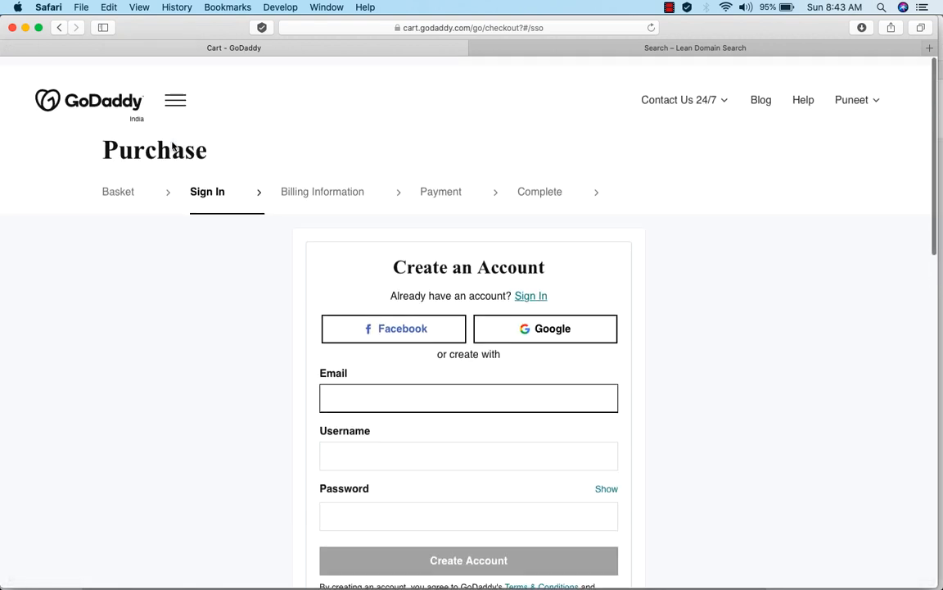
# Step: Return to the GoDaddy home page and open the signed-in account's quick links and account options
pyautogui.click(93, 100)
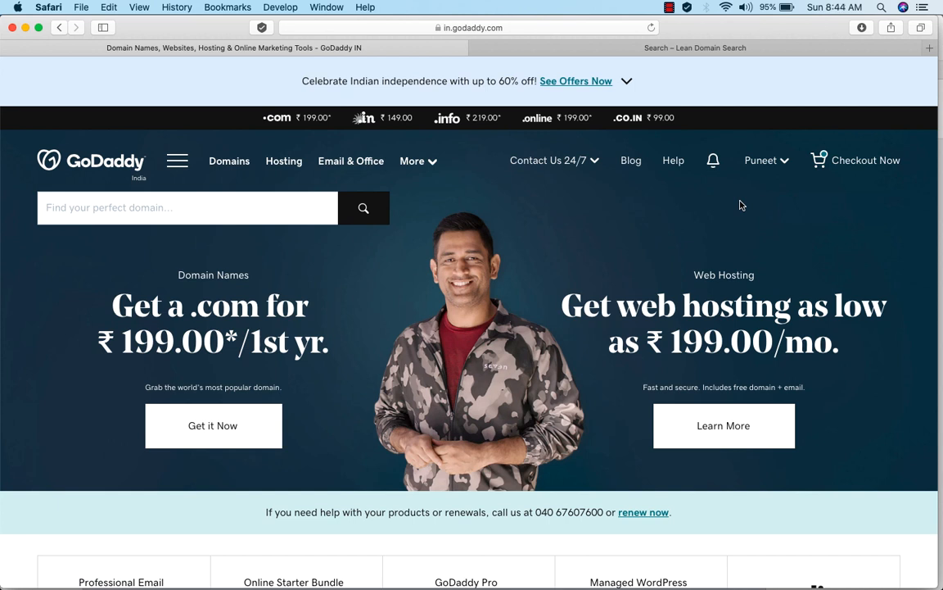
pyautogui.click(783, 161)
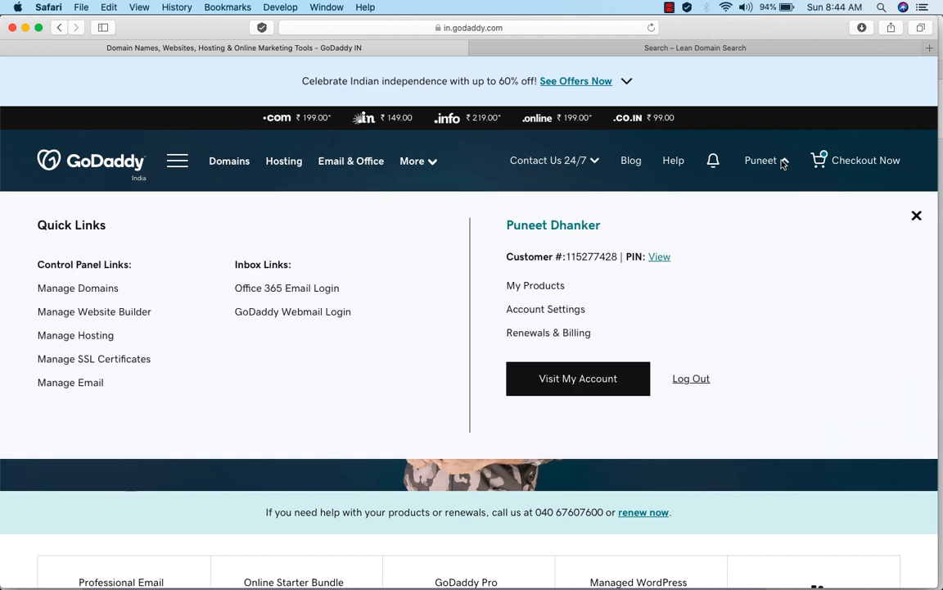